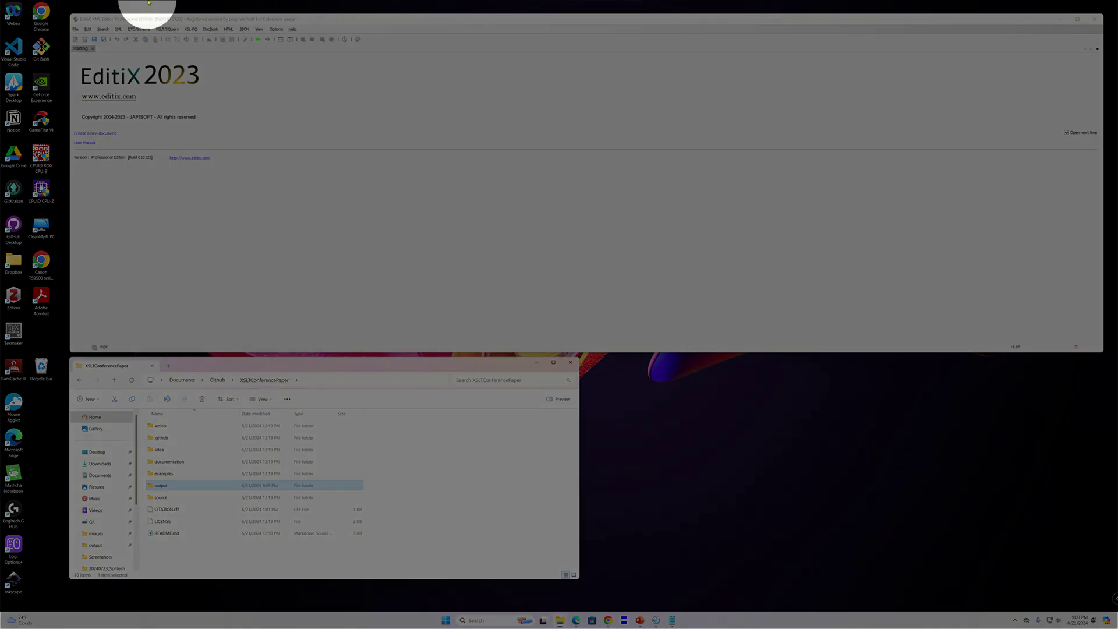
Step: Open the XSLTConferencePaper project from the Github folder in Documents
left_click(75, 29)
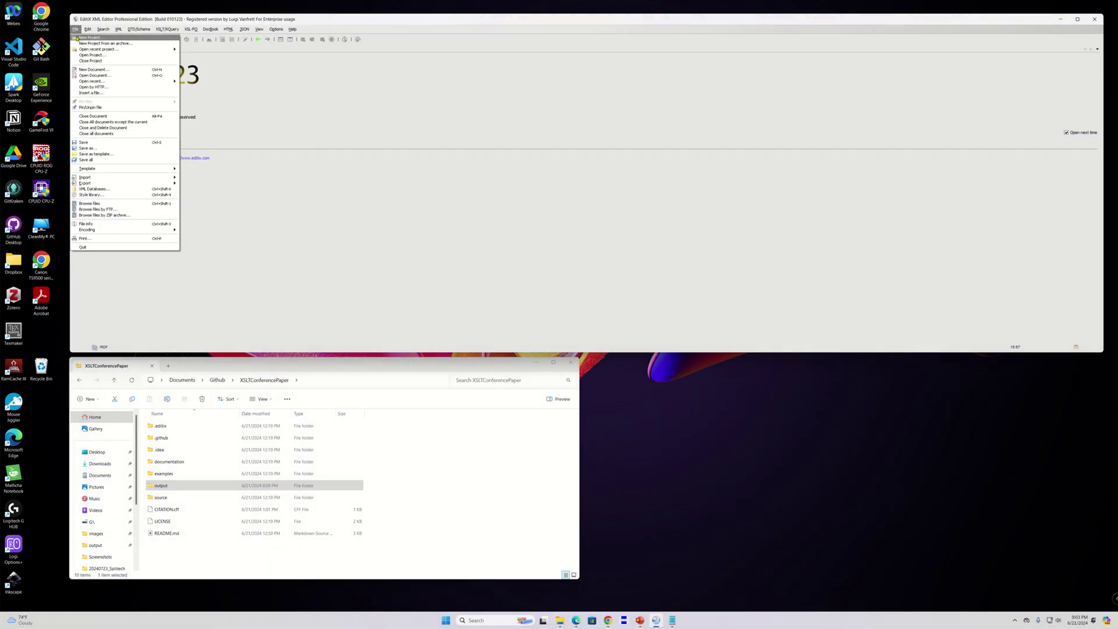
left_click(96, 55)
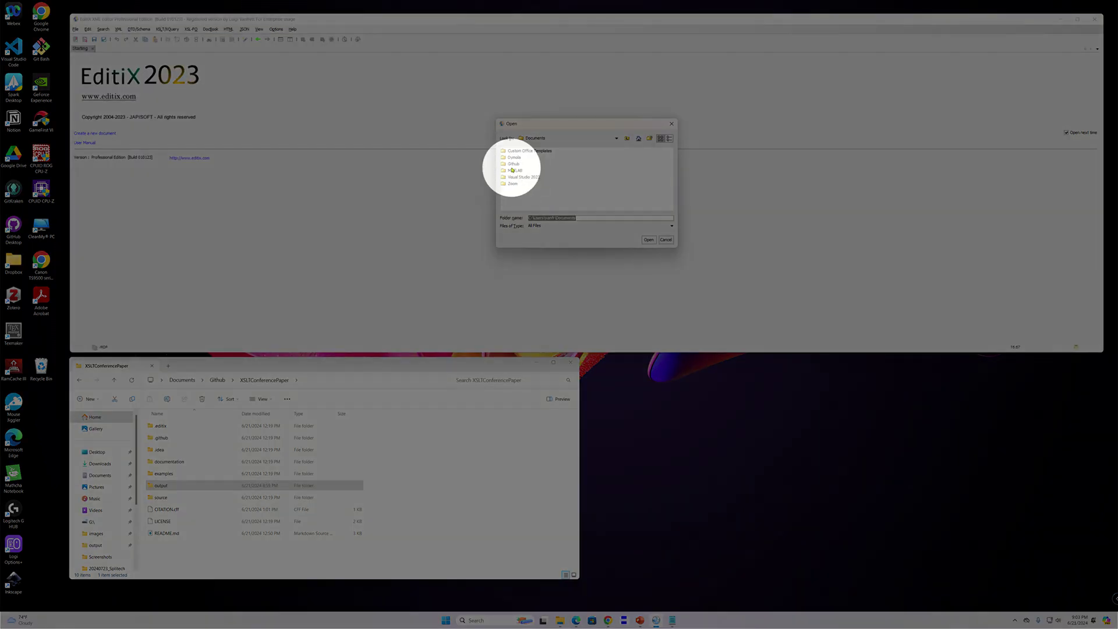
double_click(513, 164)
left_click(544, 177)
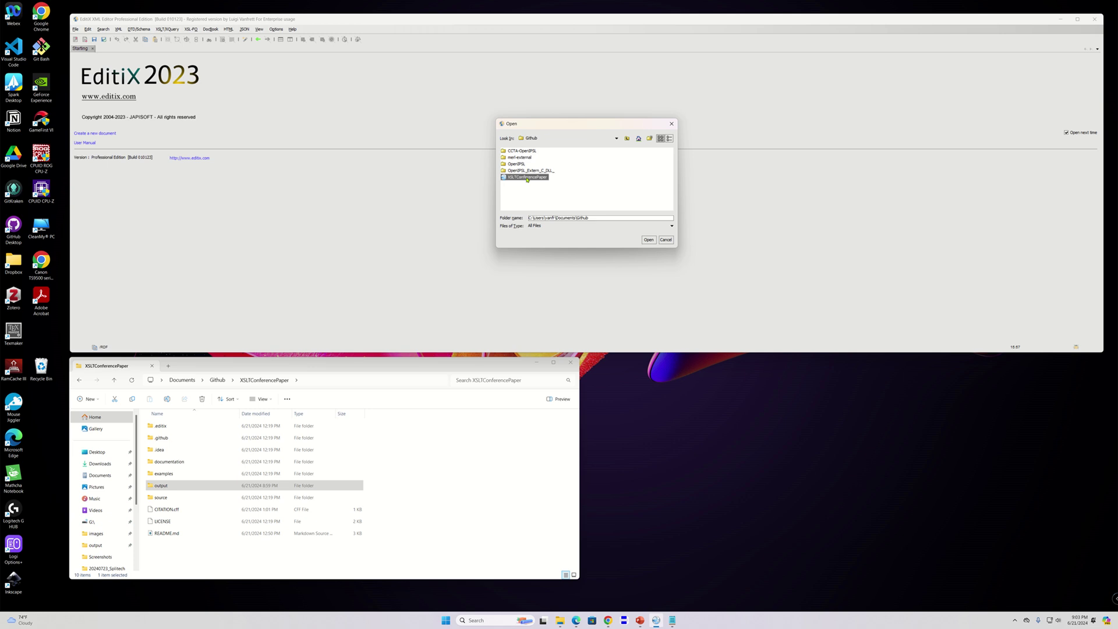
left_click(649, 240)
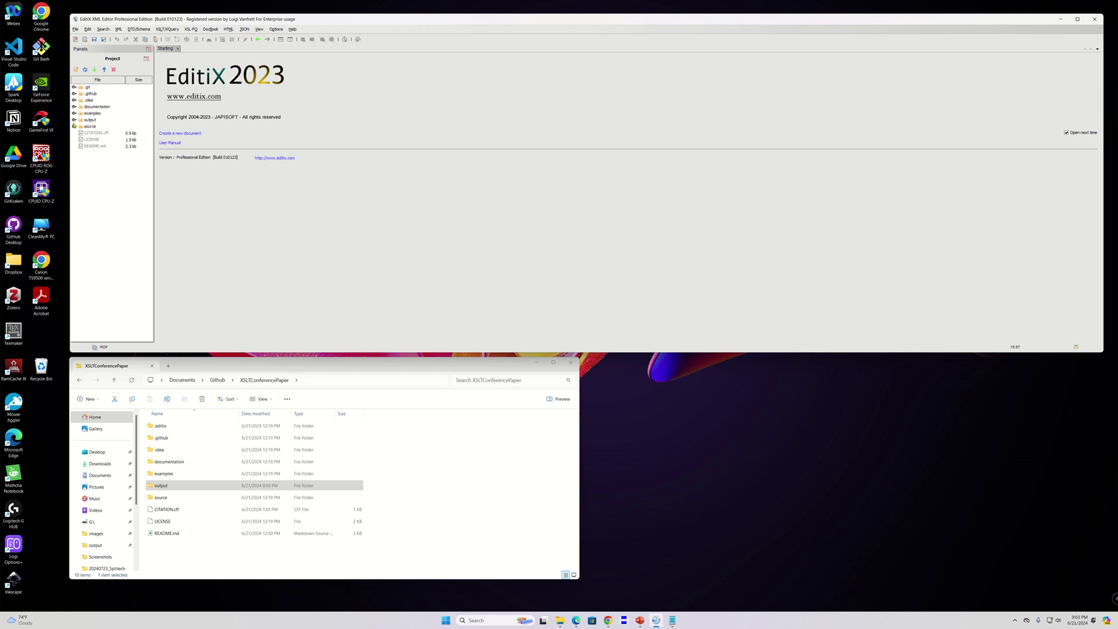
Step: Expand the project's source folder and open the stylesheet CIMtoMO4.xsl
left_click(74, 127)
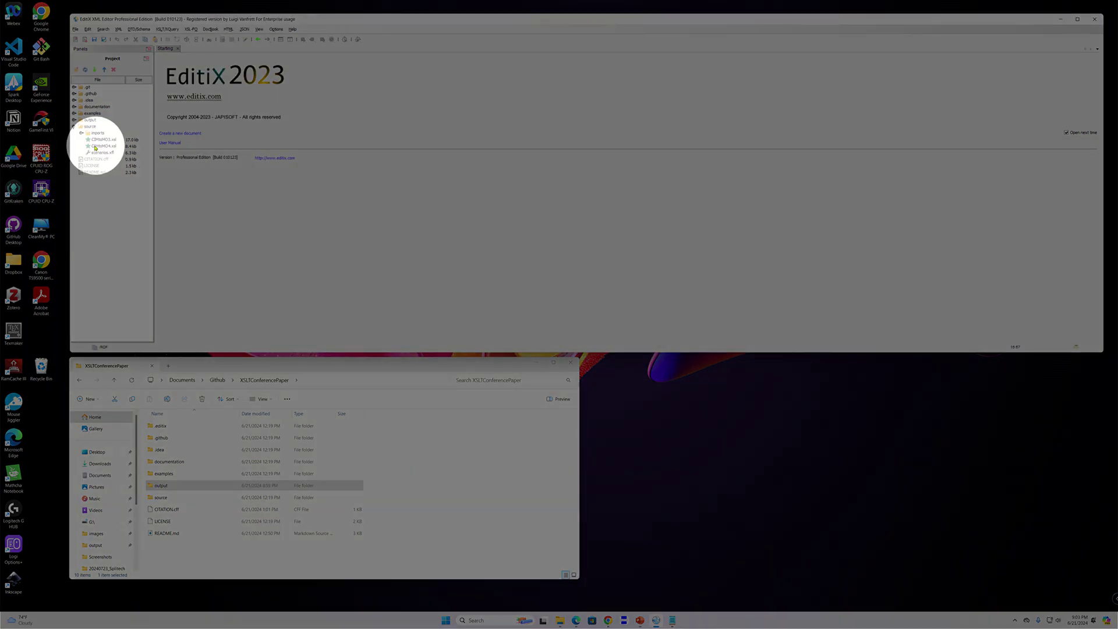
left_click(109, 147)
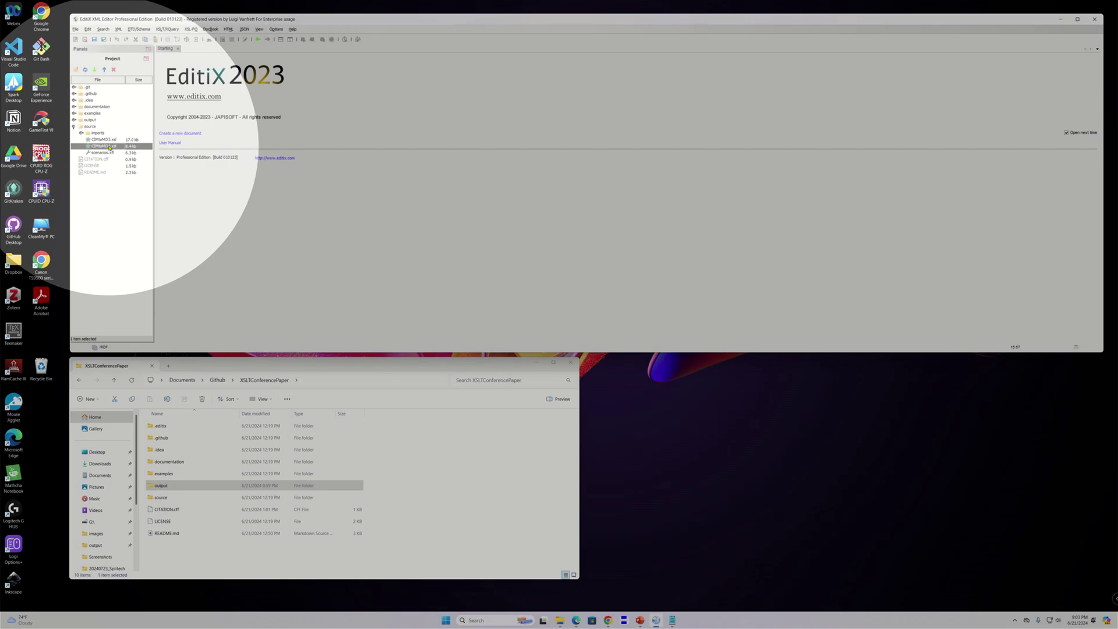
double_click(104, 147)
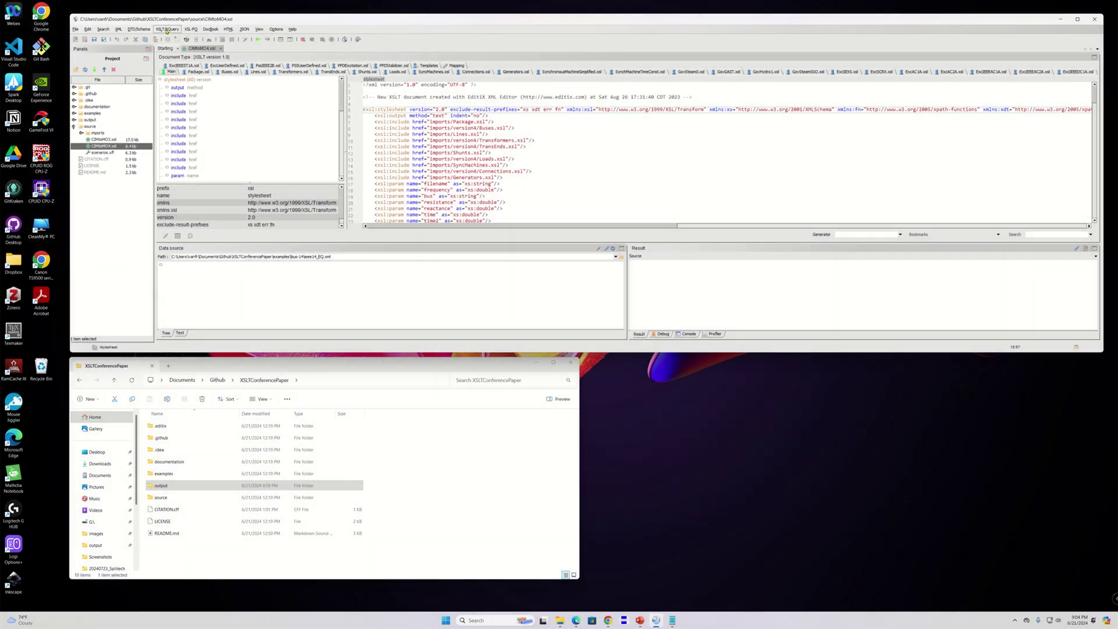
Step: Set up a document transformation with this XSLT, choosing ieee14_EQ.xml from the examples' bus-14 folder as the document source
left_click(166, 29)
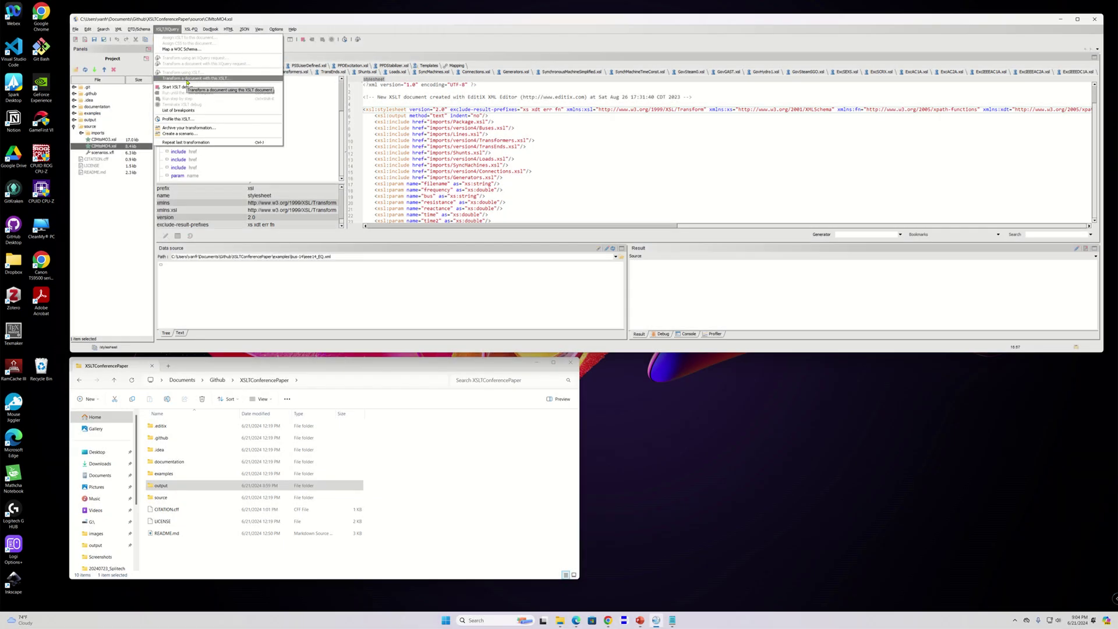
left_click(187, 79)
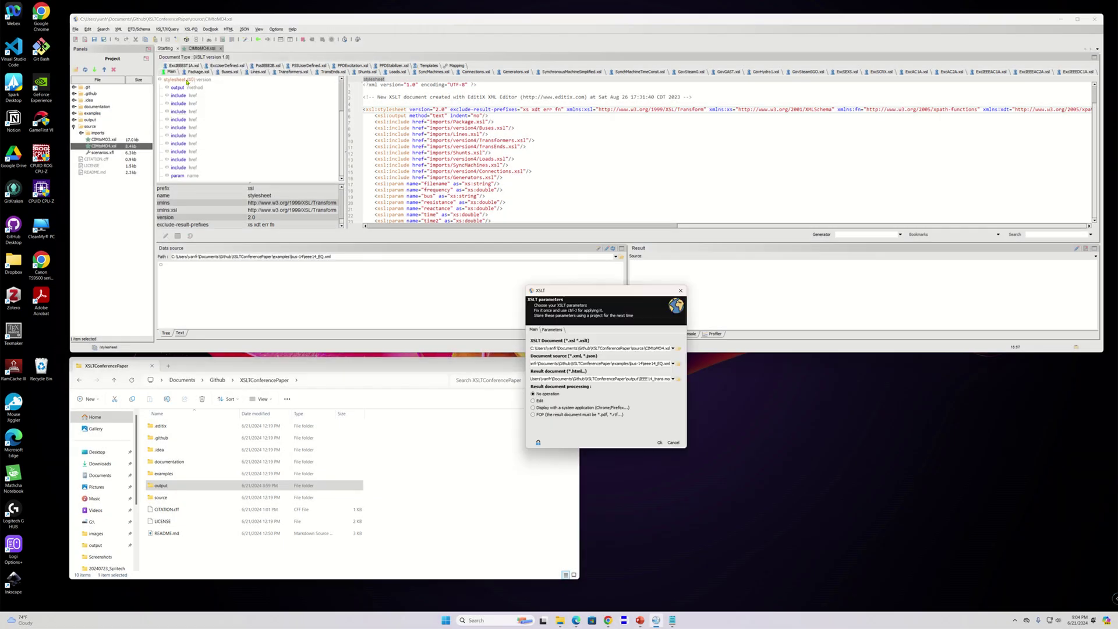
left_click_drag(581, 299, 369, 244)
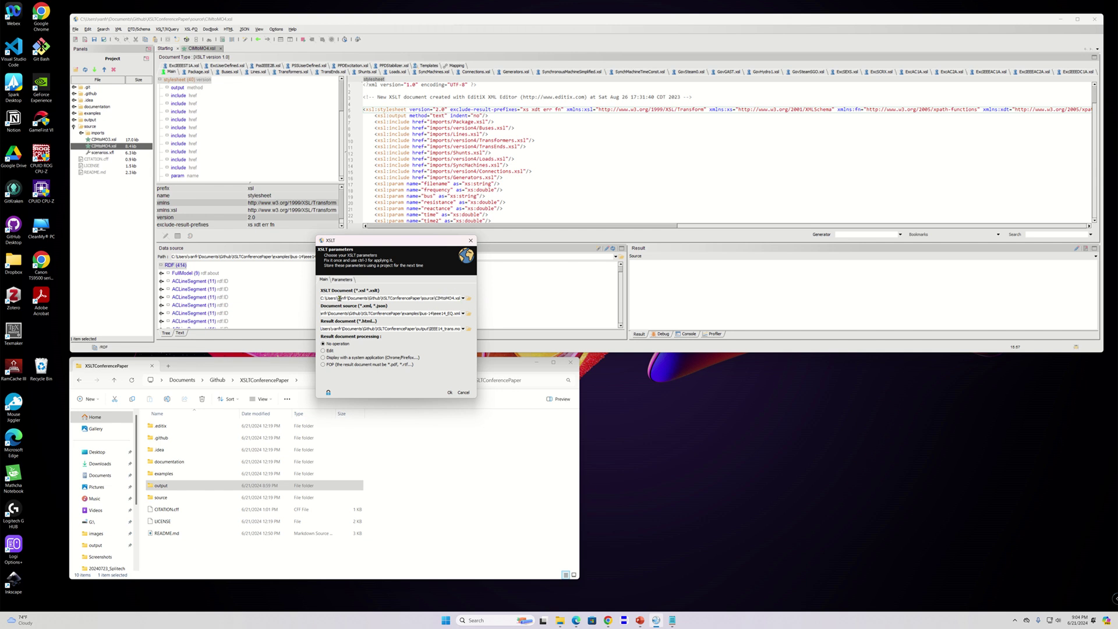
left_click(470, 314)
left_click_drag(397, 253, 476, 380)
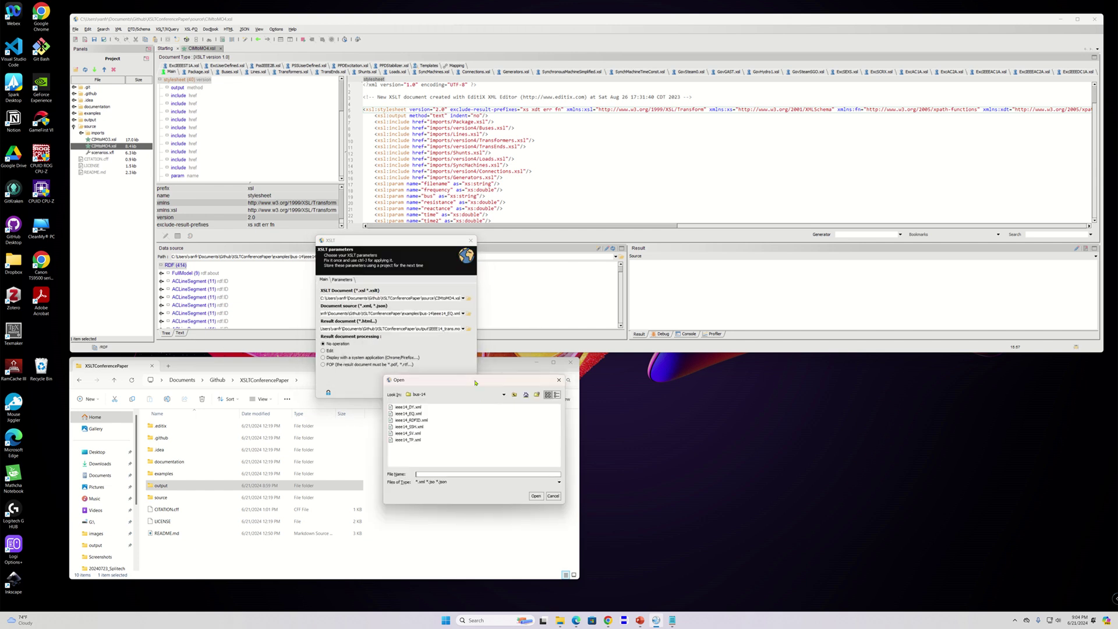
left_click(515, 395)
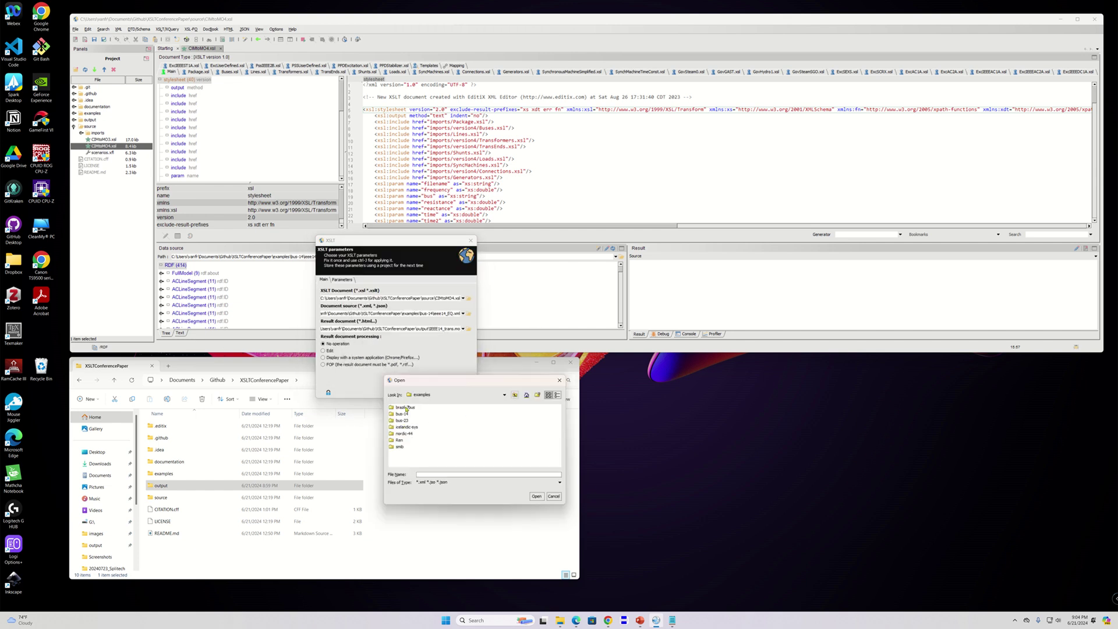
left_click(515, 395)
double_click(405, 434)
double_click(403, 414)
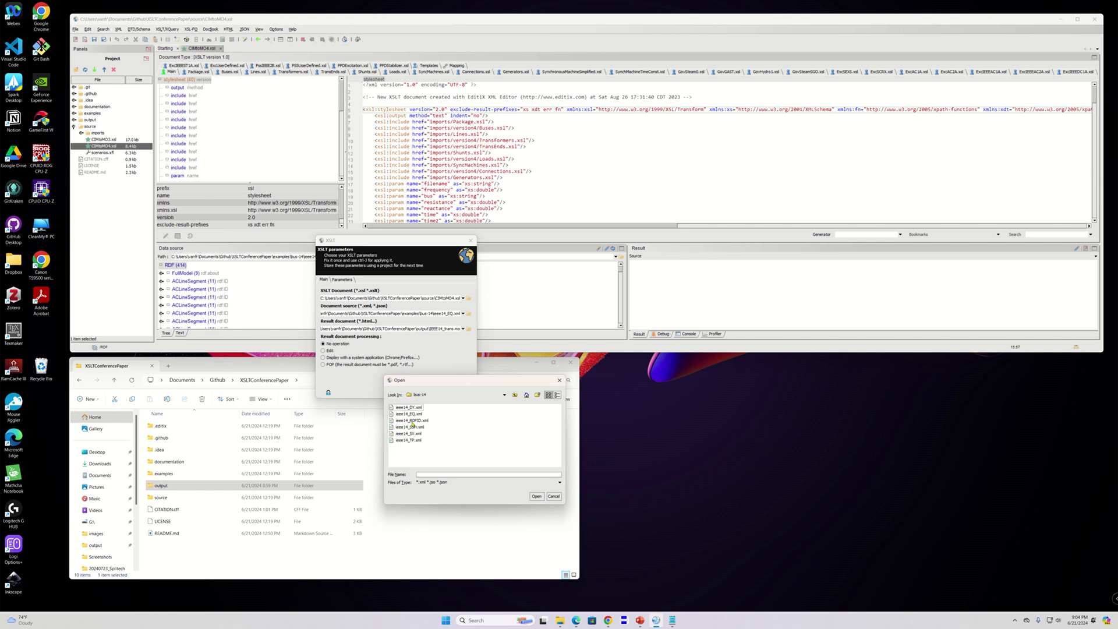
left_click(405, 415)
left_click(535, 497)
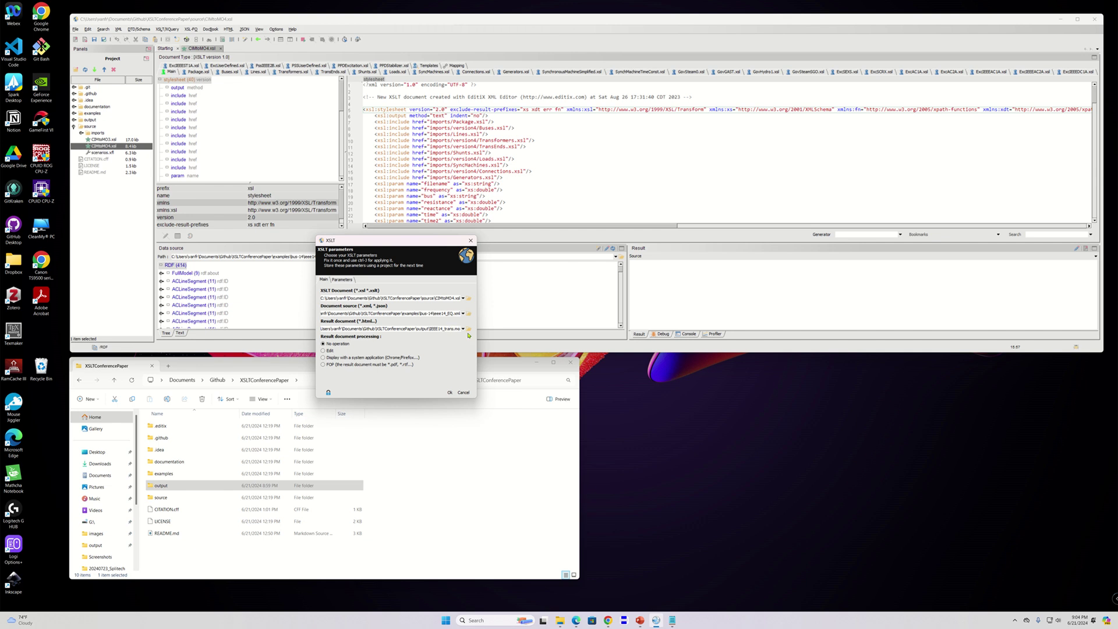
Step: Change the result document's file name to ieee14_demo.mo in the output folder
key("BackSpace")
key("BackSpace")
key("BackSpace")
key("BackSpace")
key("BackSpace")
type("dem")
Step: Review the XSLT parameters for file name, frequency, fault bus, resistance, reactance, times and base
left_click(343, 280)
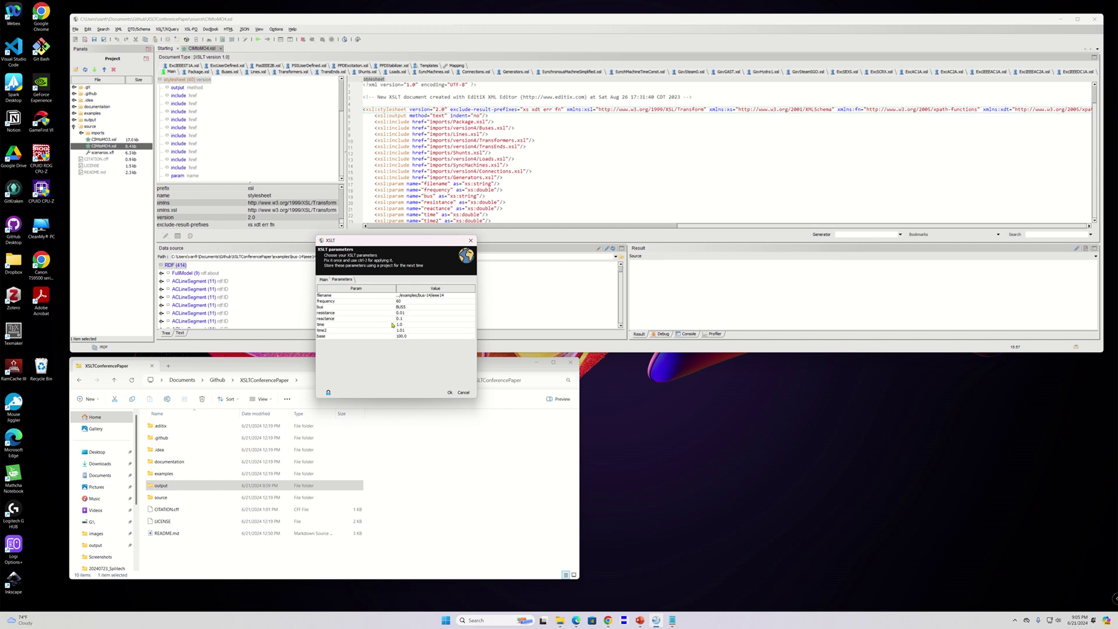
key("ctrl")
key("ctrl")
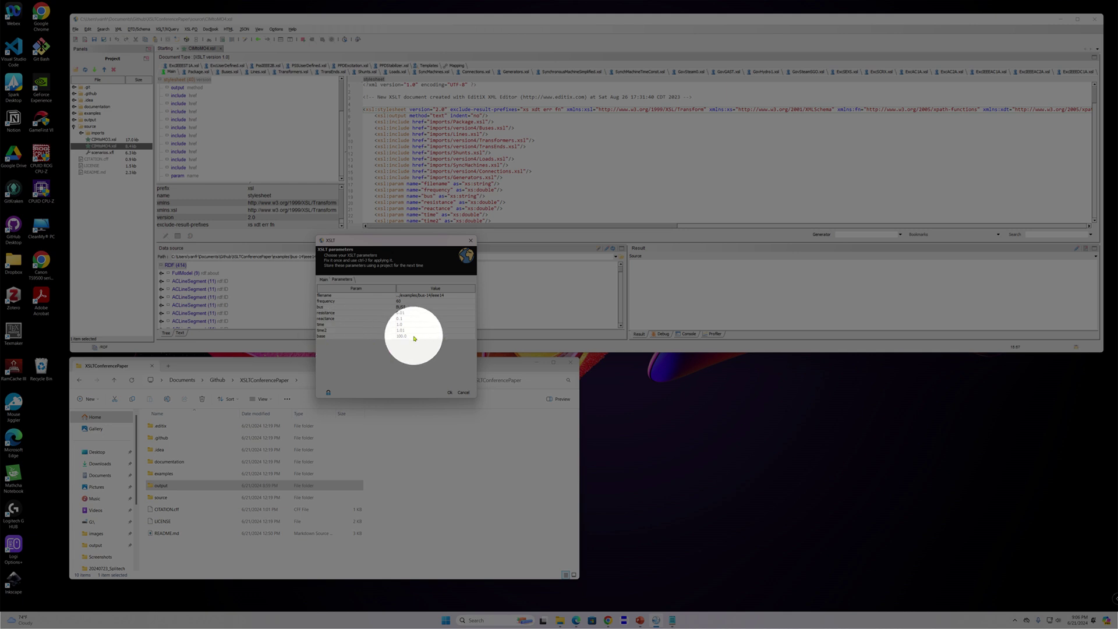
Step: Return to the main transformation settings, run the transformation and enlarge the editor window downward to show more of the result
left_click(322, 280)
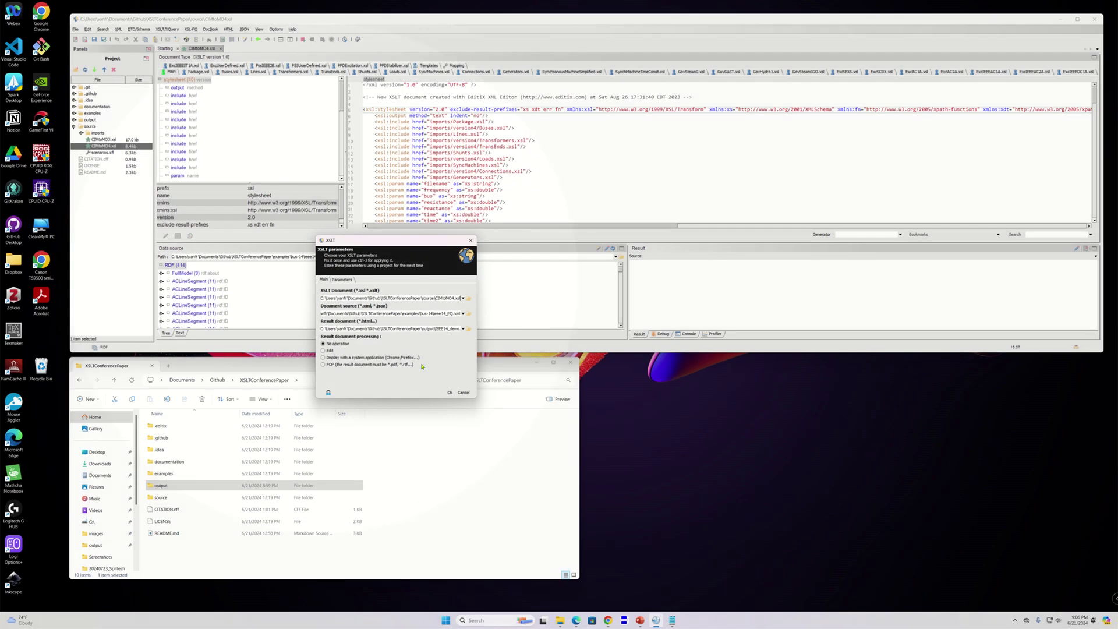
key("ctrl")
key("ctrl")
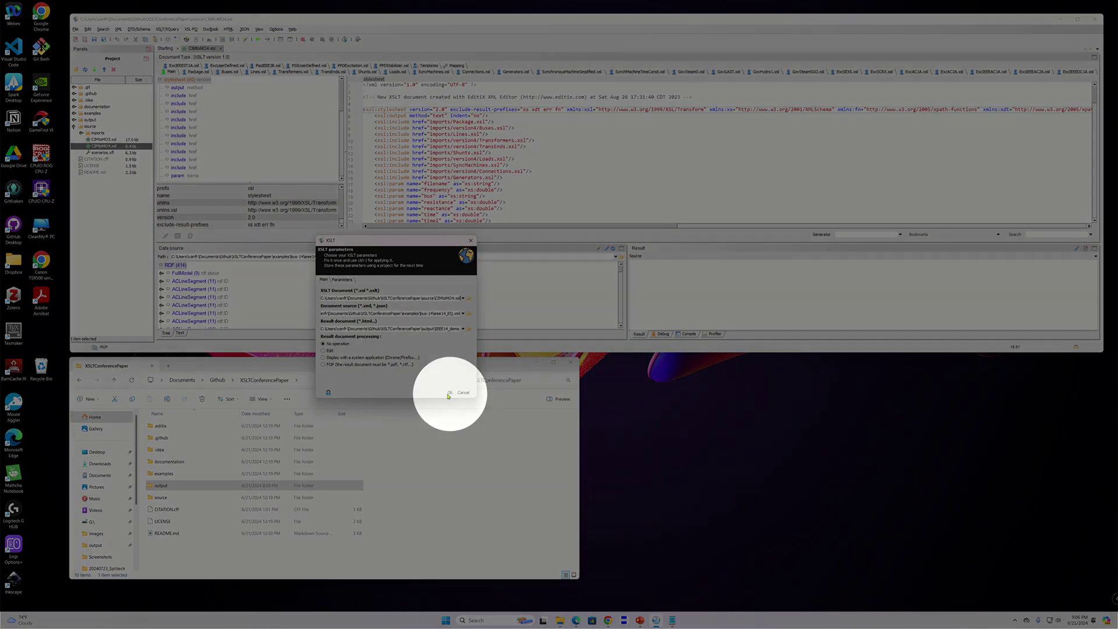
left_click(450, 393)
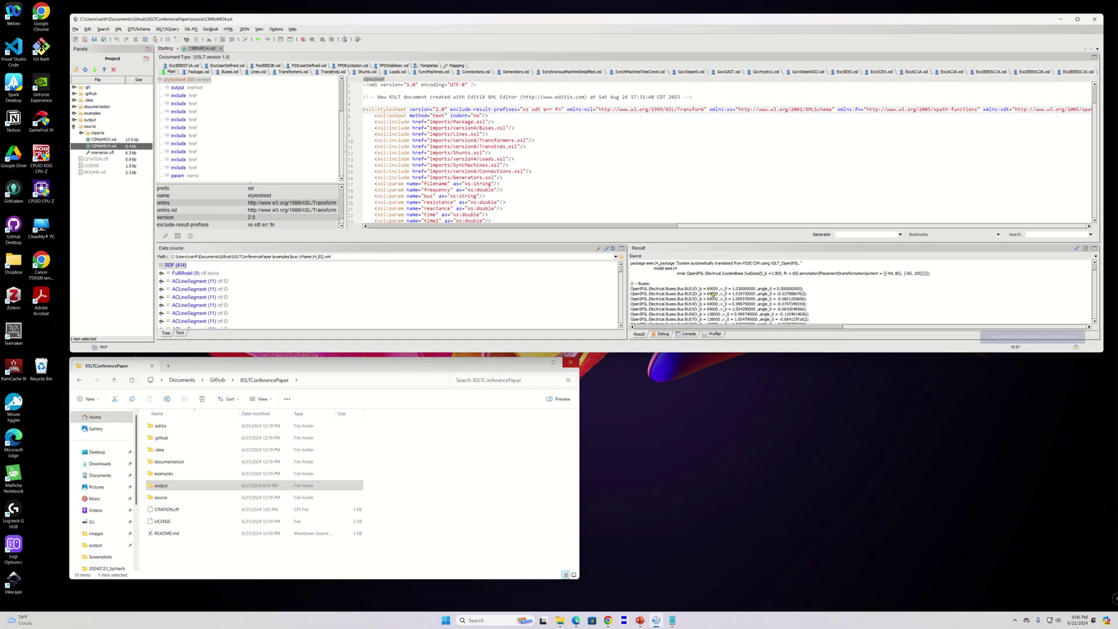
left_click_drag(647, 354, 668, 533)
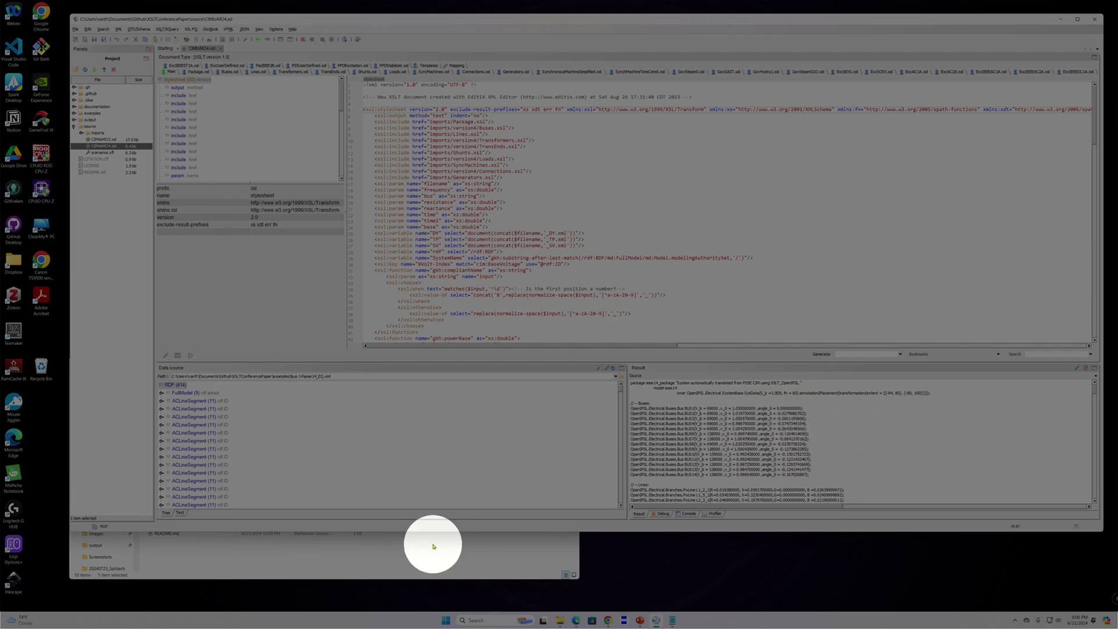
Step: Switch to File Explorer, open ieee14_demo.mo from the output folder in Notepad, and place its resized window beside the folder
left_click(445, 565)
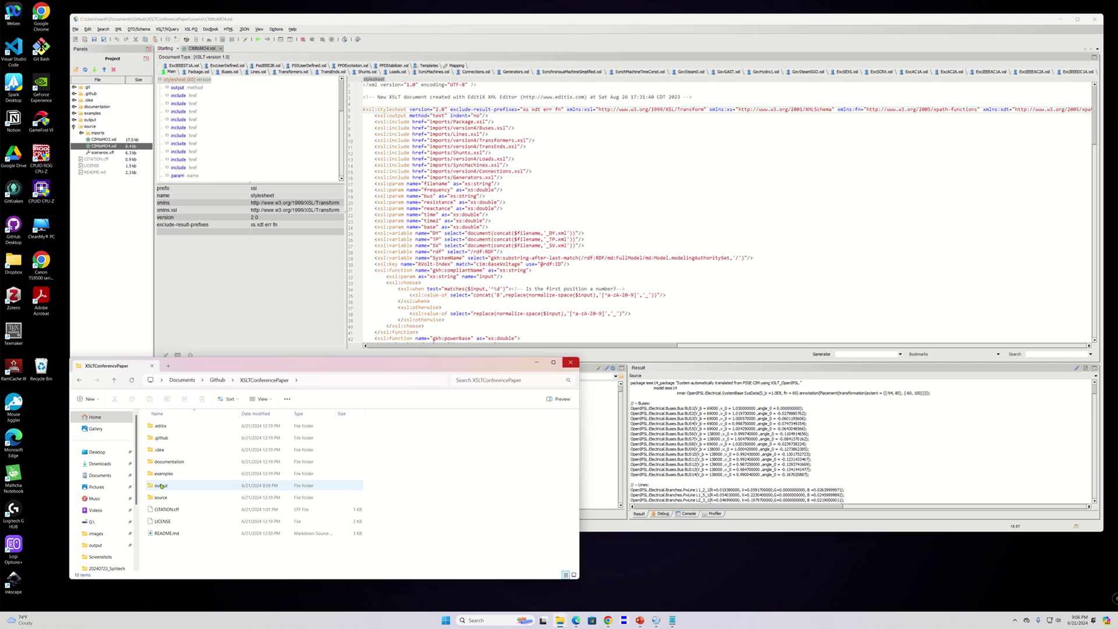
left_click(178, 488)
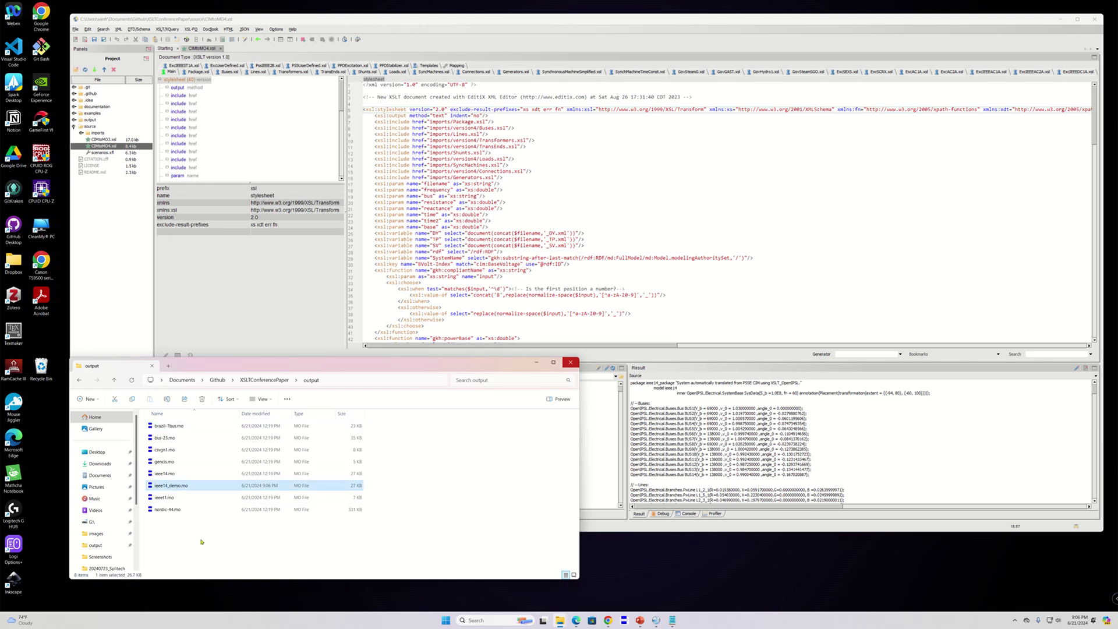
right_click(178, 488)
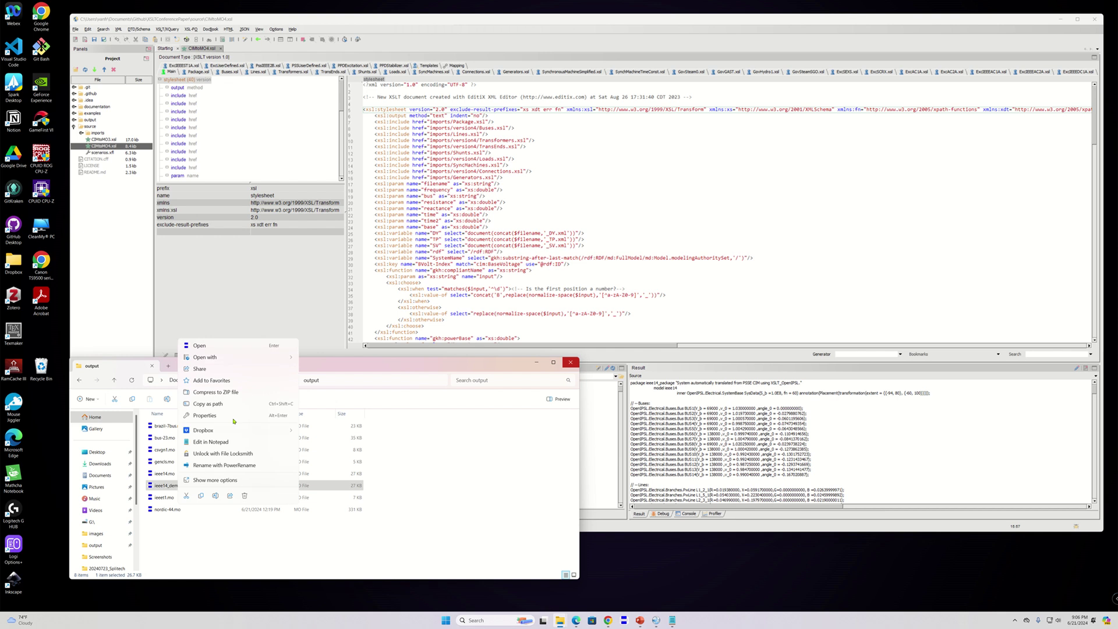
left_click(211, 442)
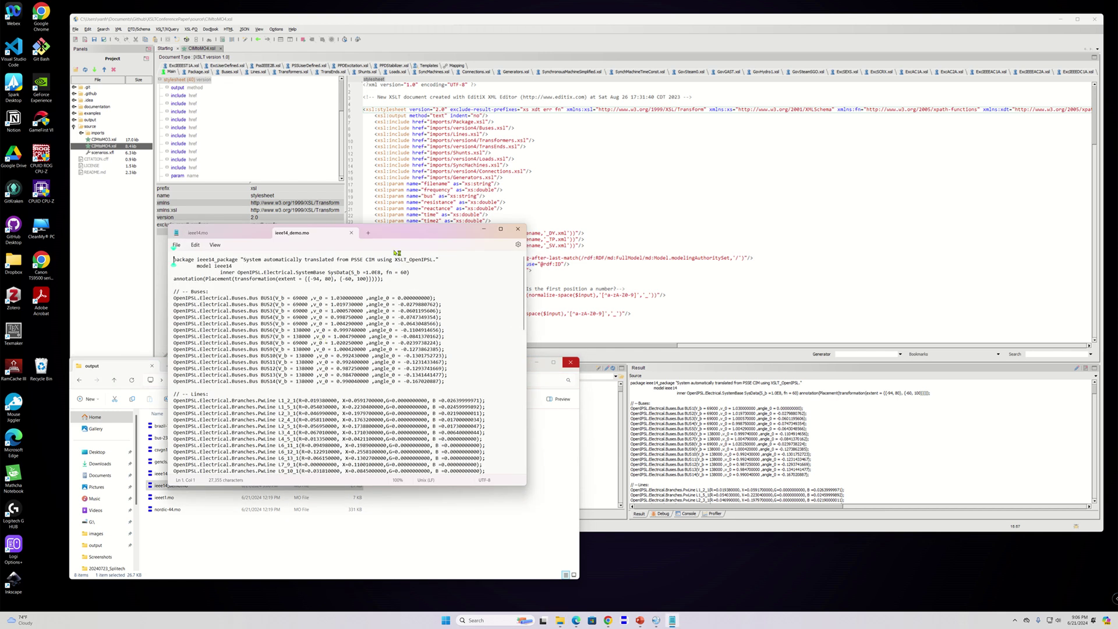
left_click_drag(405, 234, 834, 331)
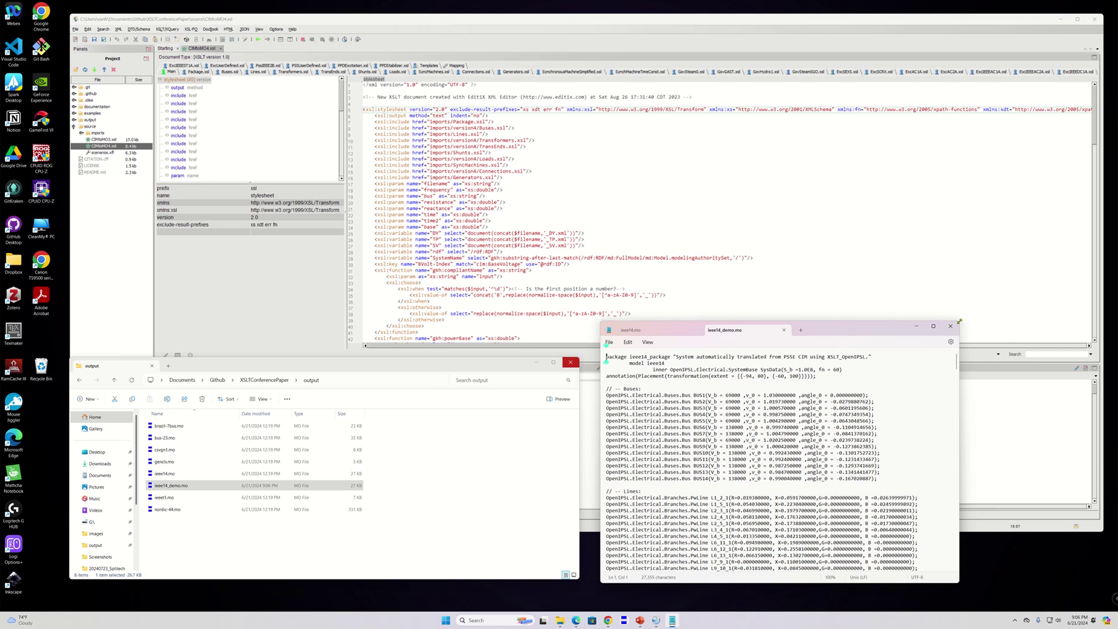
left_click_drag(959, 322, 993, 406)
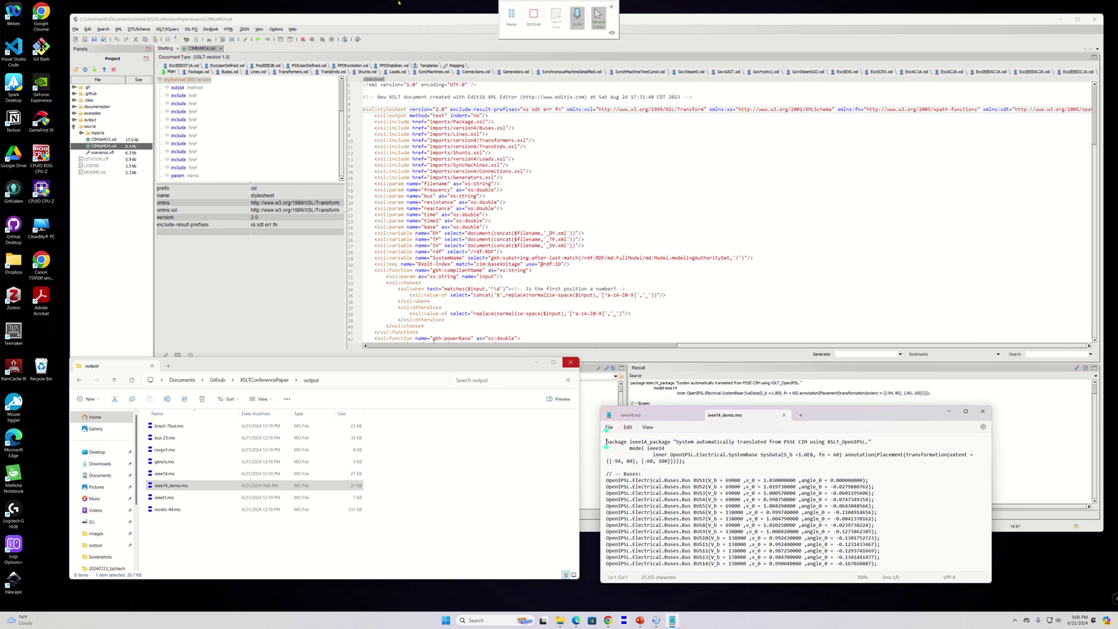